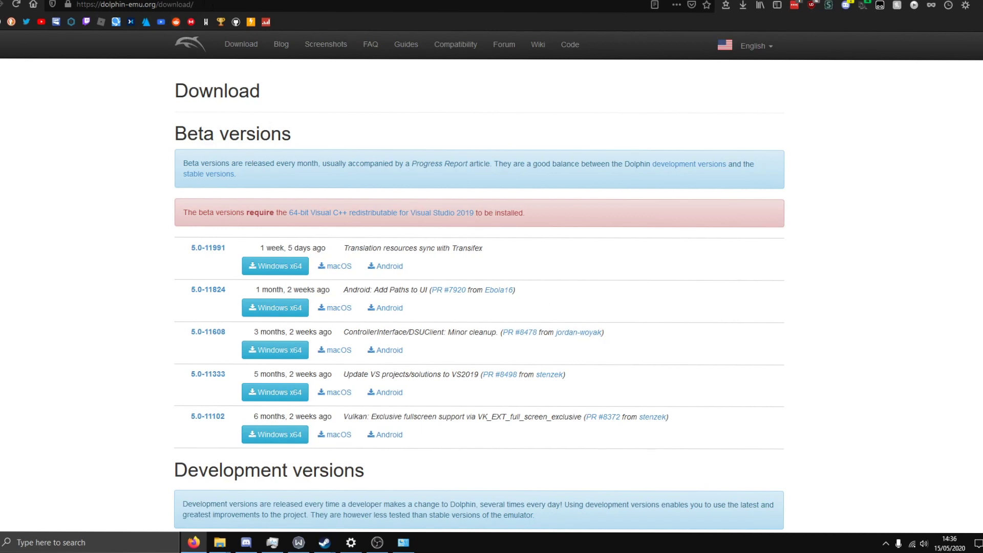
Download the Dolphin 5.0 stable installer for Windows x64 and save the file
key("ctrl+l")
scroll(308, 248, "down", 10)
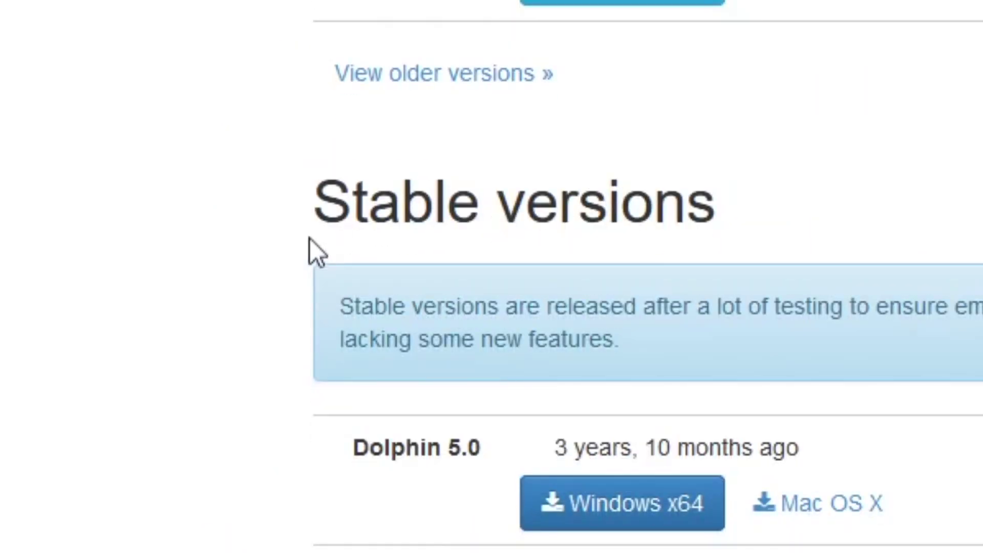
left_click_drag(309, 241, 692, 254)
left_click(687, 281)
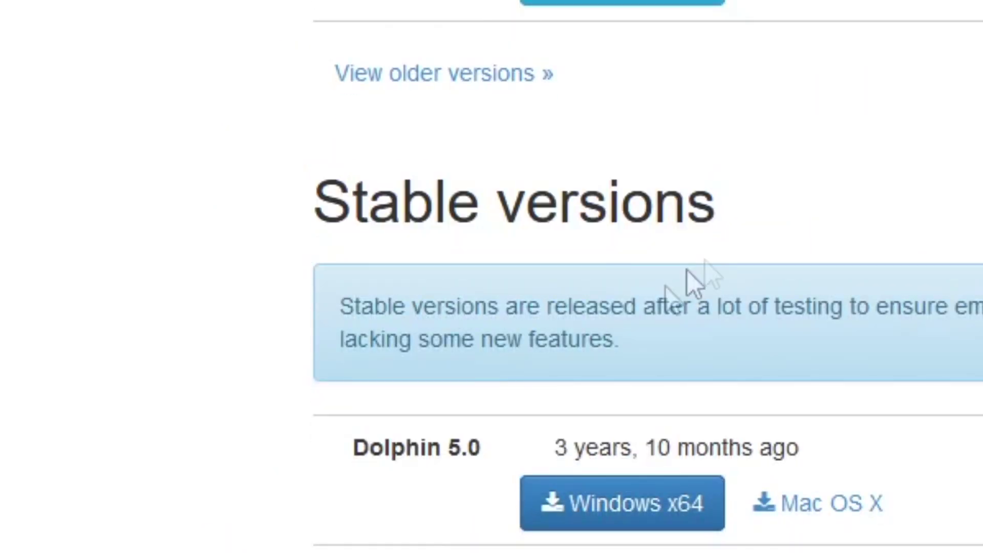
left_click(622, 503)
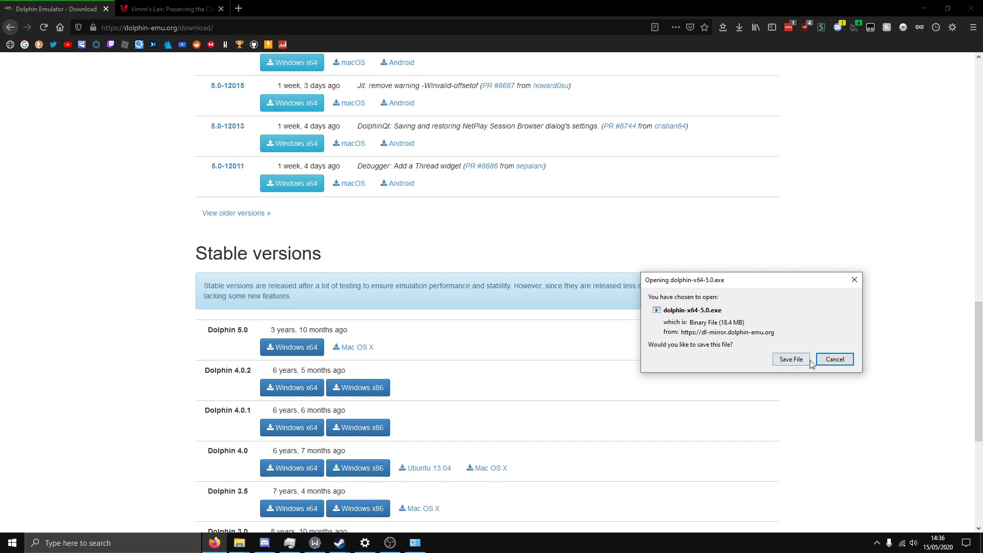
left_click(792, 359)
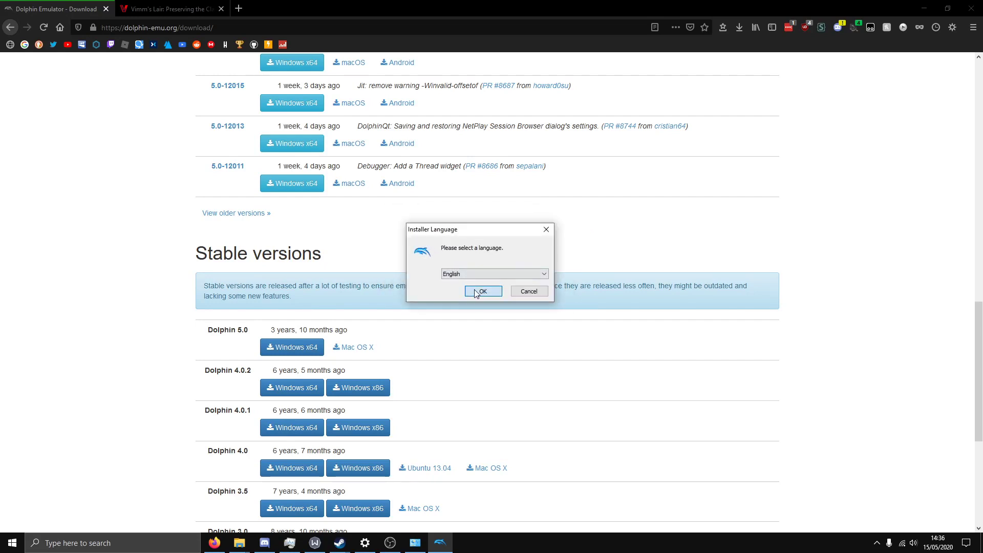
Install Dolphin in English, accepting the license agreement and keeping the default components and install location
left_click(482, 291)
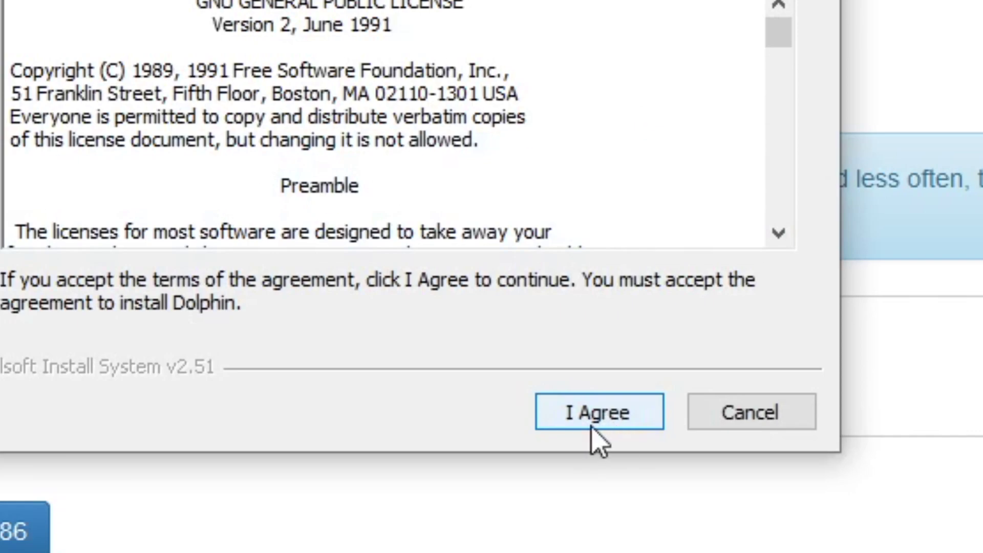
left_click(607, 416)
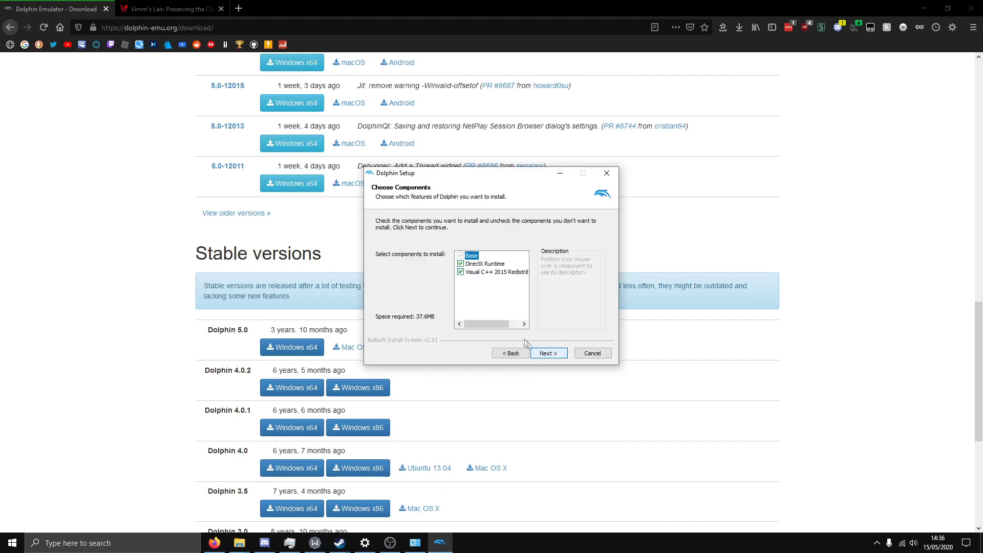
left_click(538, 354)
left_click(551, 355)
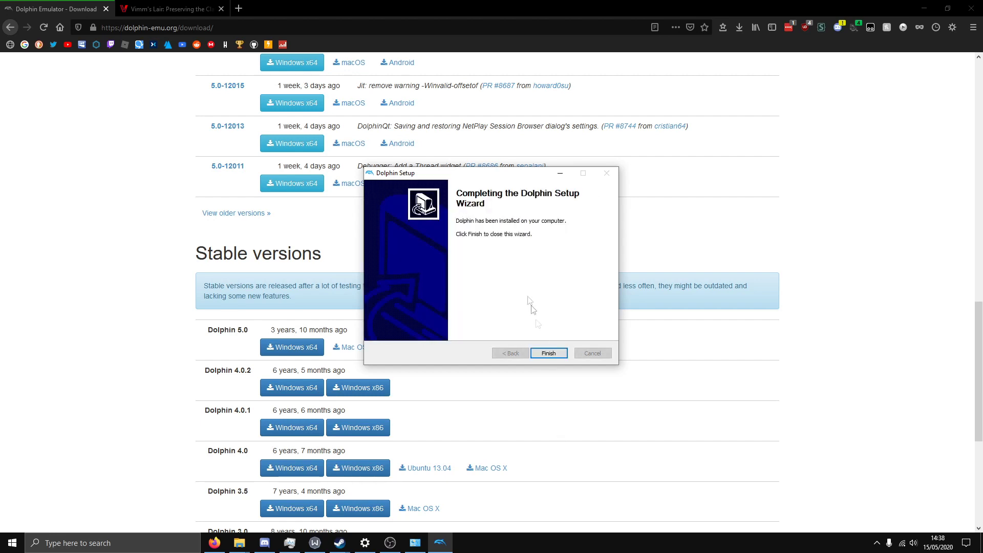
left_click(551, 354)
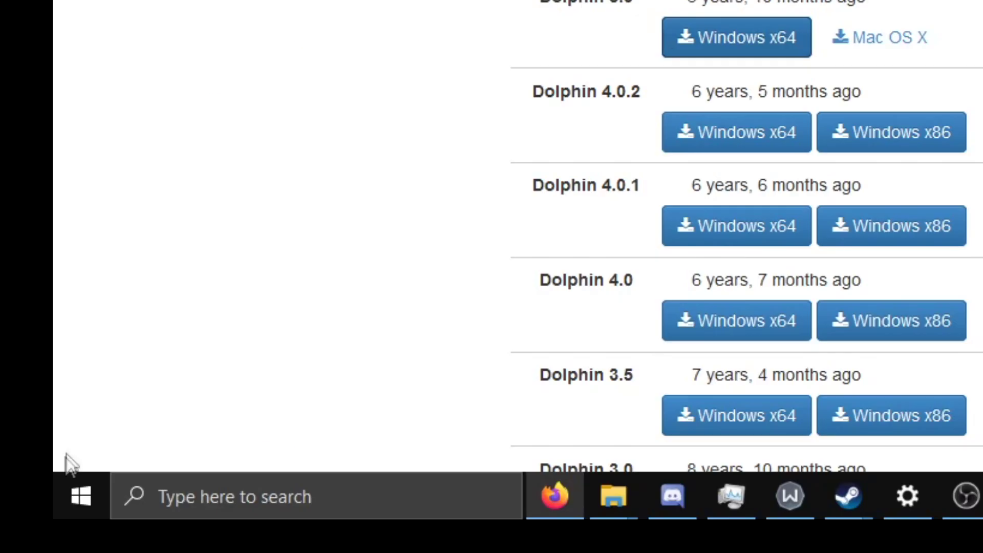
Search Windows for "dolphin" and launch the Dolphin app
left_click(74, 495)
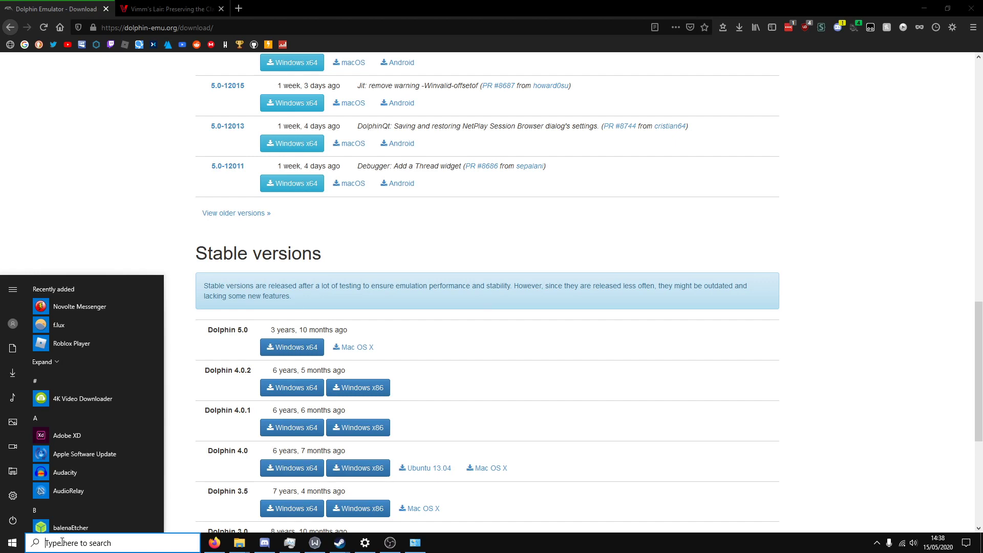
type("dolphin")
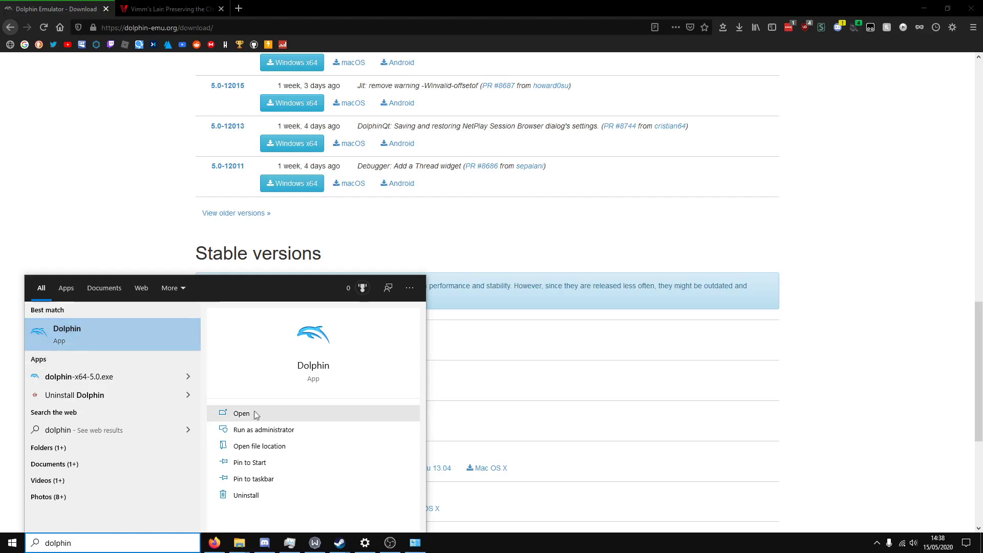
left_click(242, 413)
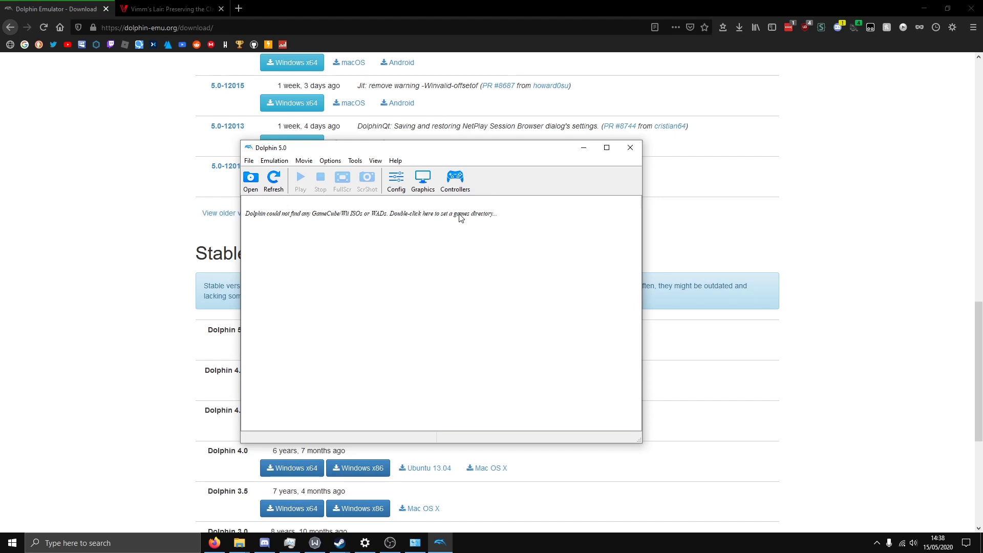
Switch to the Vimm's Lair vault in the browser and open the New Super Mario Bros. Wii page among the Wii games
left_click(184, 6)
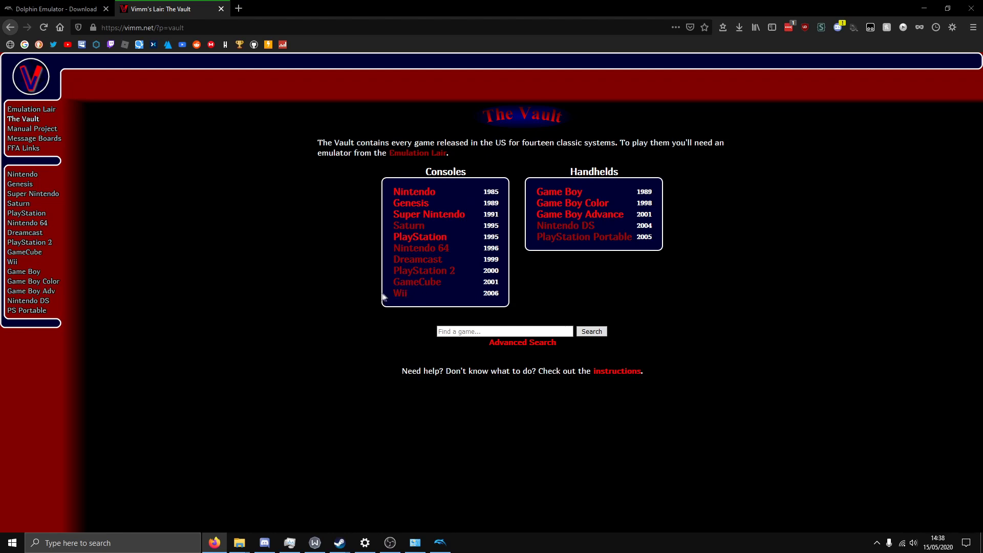
left_click(397, 295)
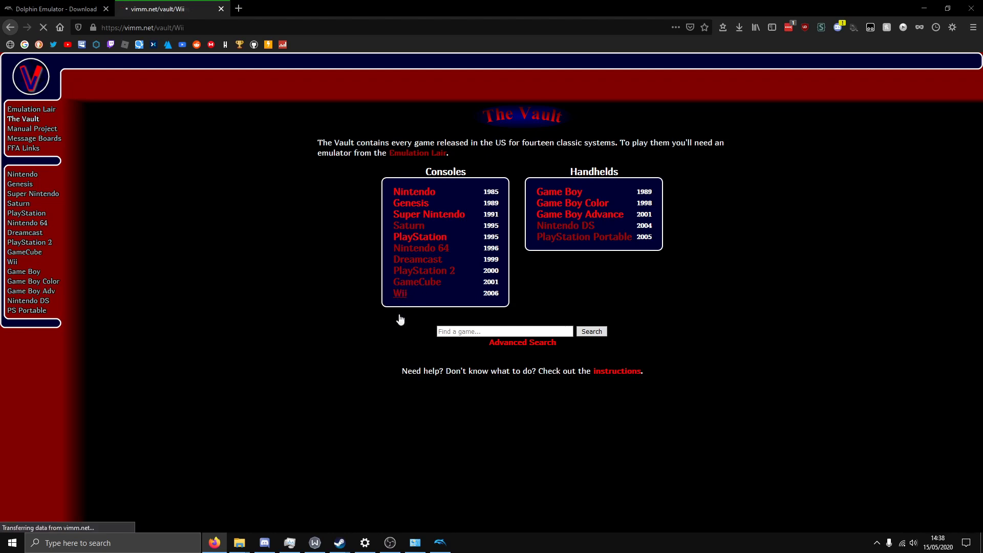
left_click(393, 261)
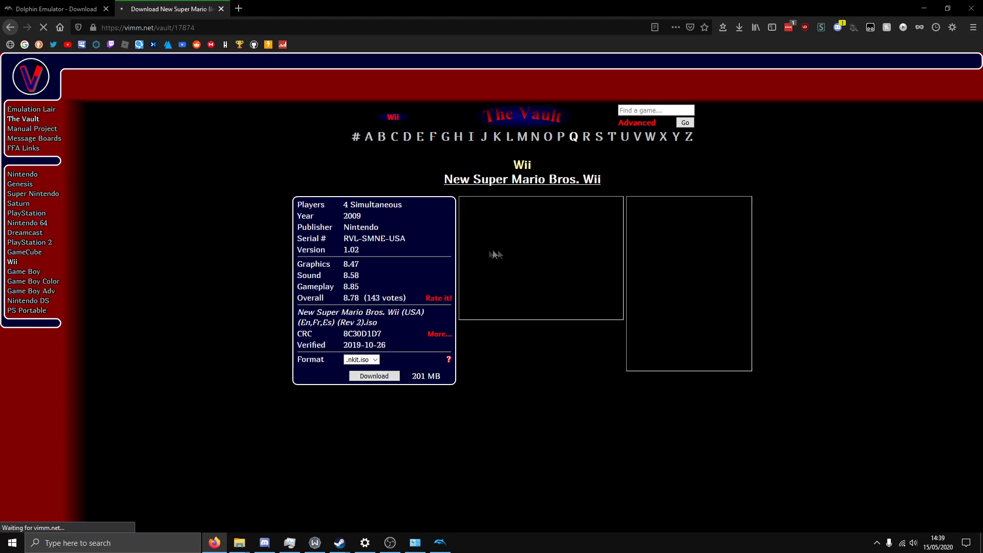
Try to choose .iso as the download format for New Super Mario Bros. Wii
left_click(364, 360)
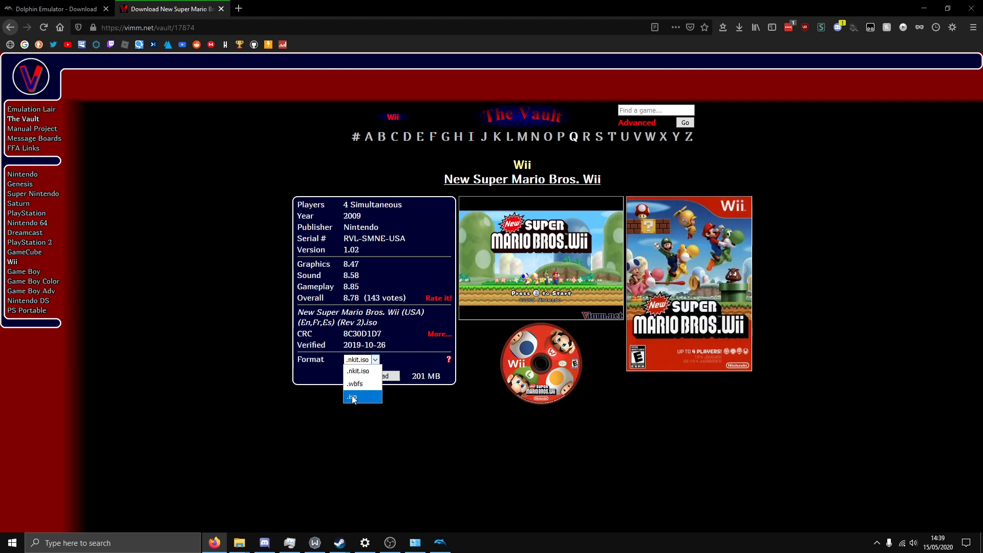
left_click(353, 397)
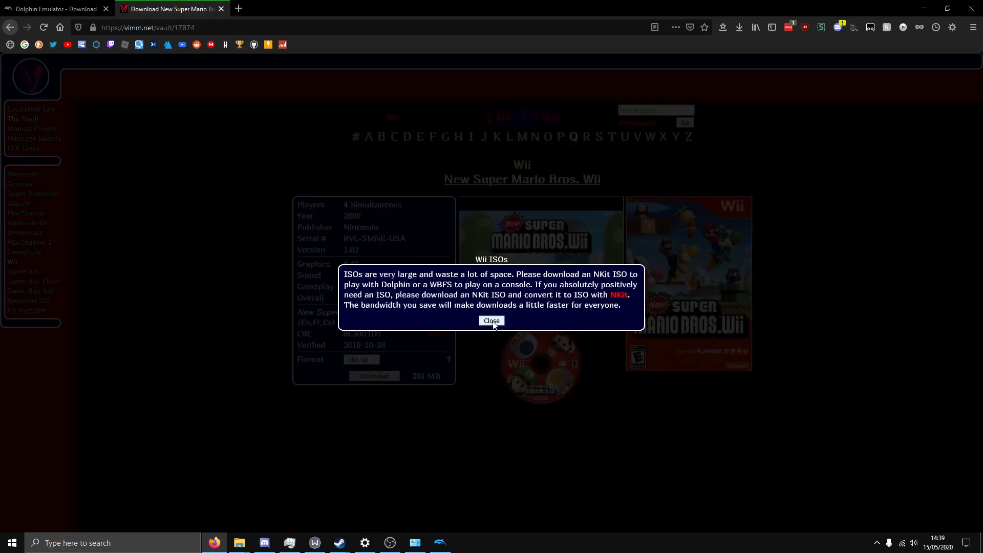
left_click(492, 322)
Set the game's download format to .wbfs and start the download
left_click(366, 361)
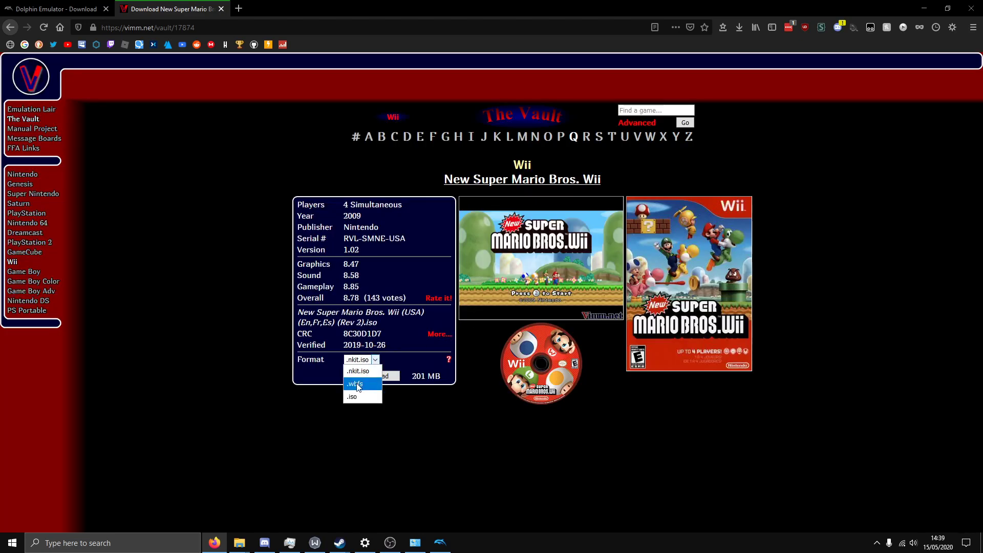
left_click(369, 375)
left_click(370, 377)
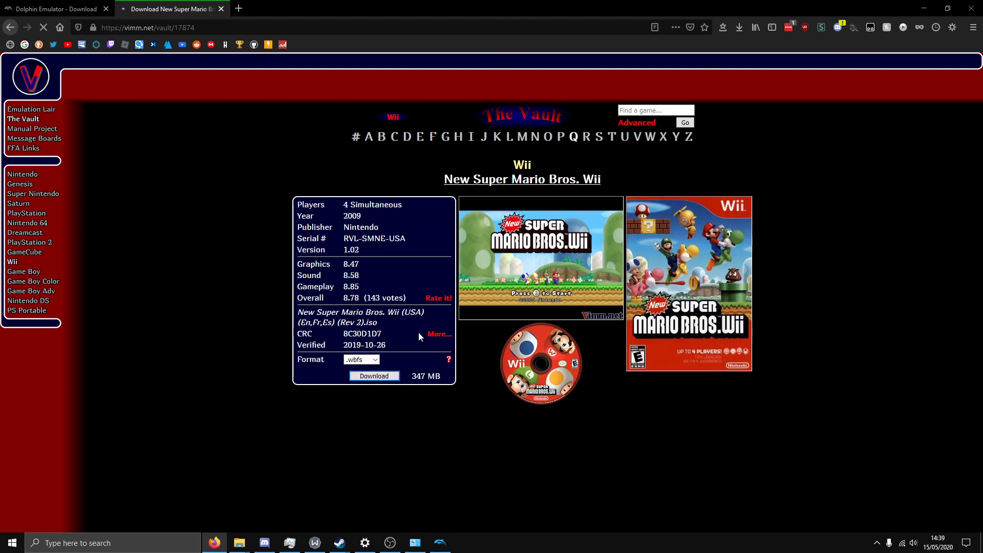
Open the downloaded archive SMNE01.7z from the browser's download list
left_click(740, 26)
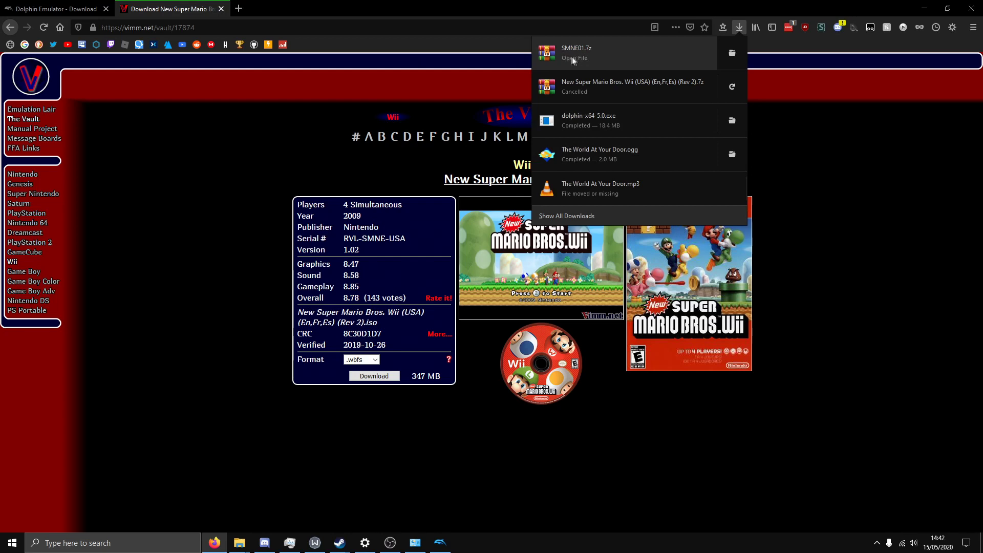
left_click(251, 189)
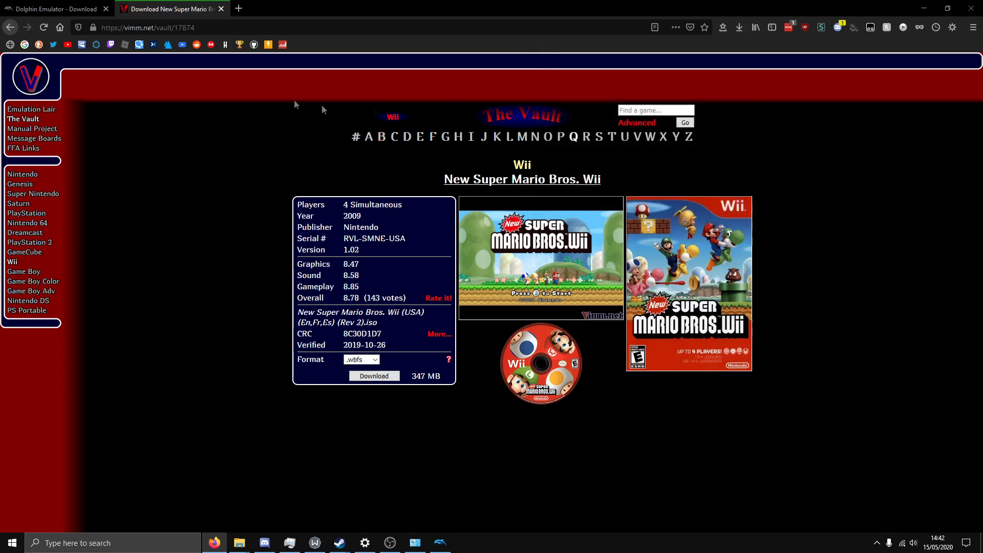
left_click(739, 27)
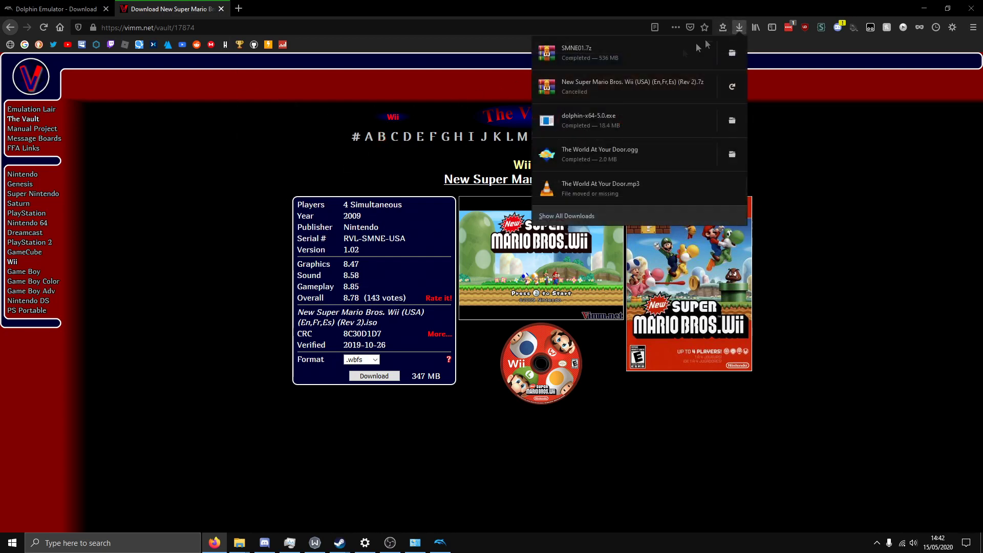
left_click(595, 54)
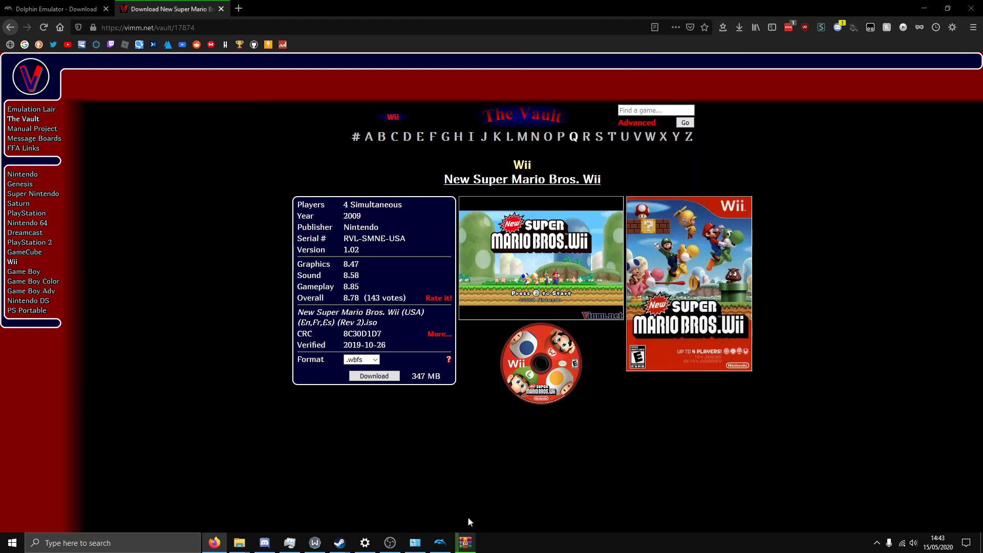
Switch to Dolphin and, in the emulated Wiimote 1 configuration, map button A to Z and button B to X
left_click(443, 544)
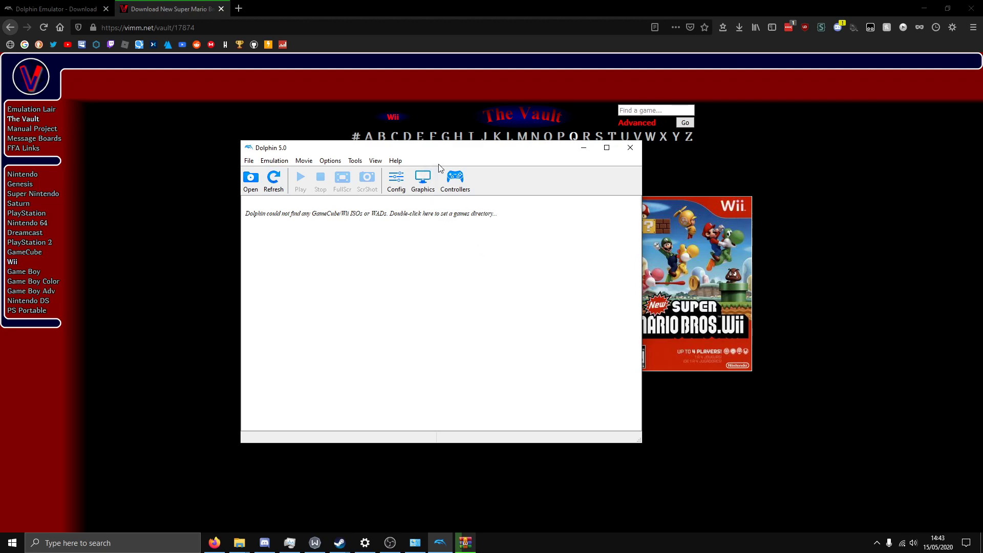
left_click(464, 193)
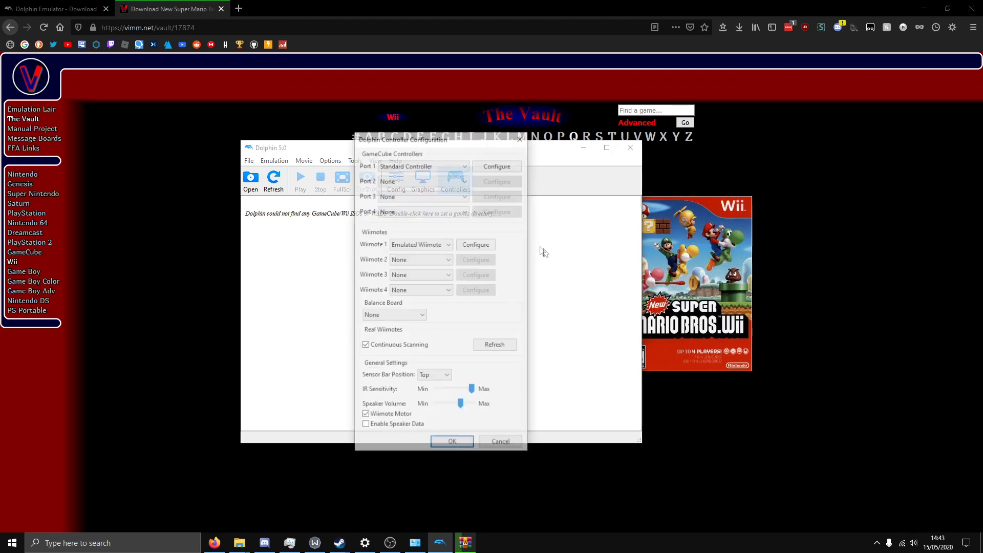
left_click(476, 245)
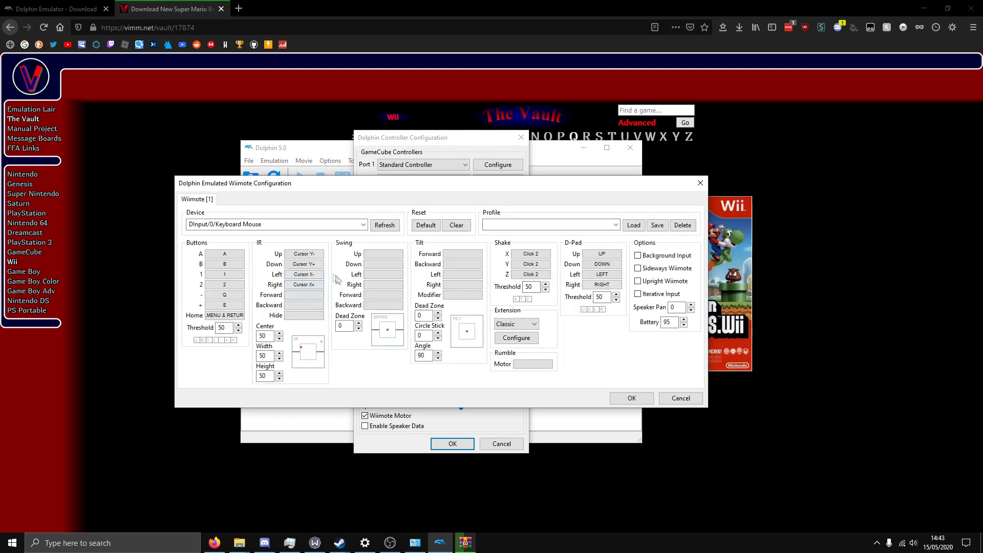
left_click(228, 257)
key("z")
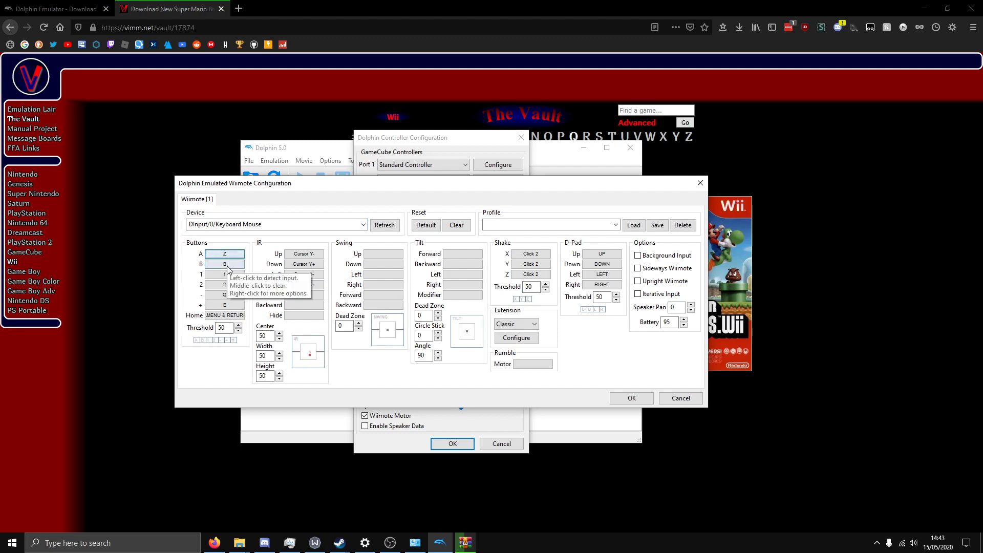
left_click(226, 264)
key("x")
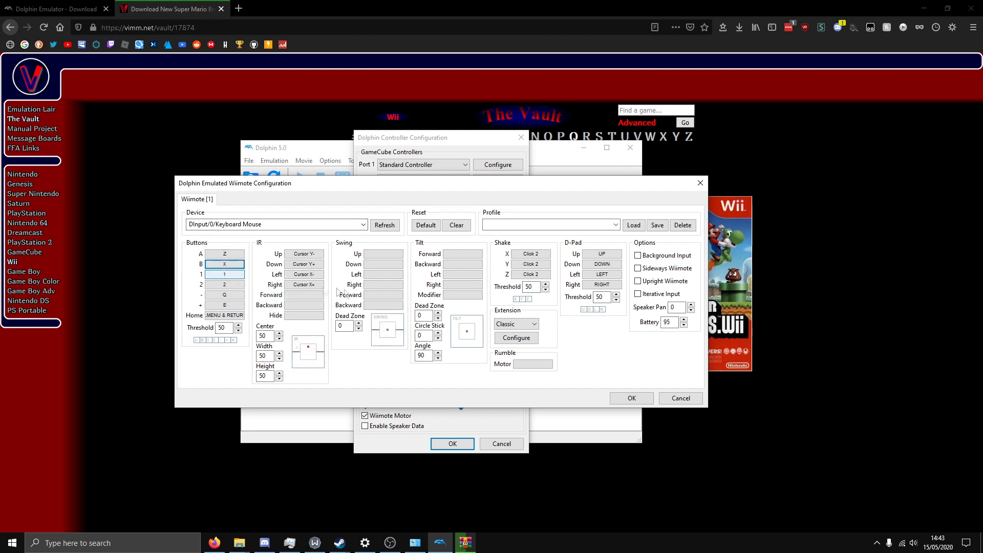
Map the Wiimote's D-Pad up, down, left and right to W, S, A and D, and save the controller configuration
left_click(602, 254)
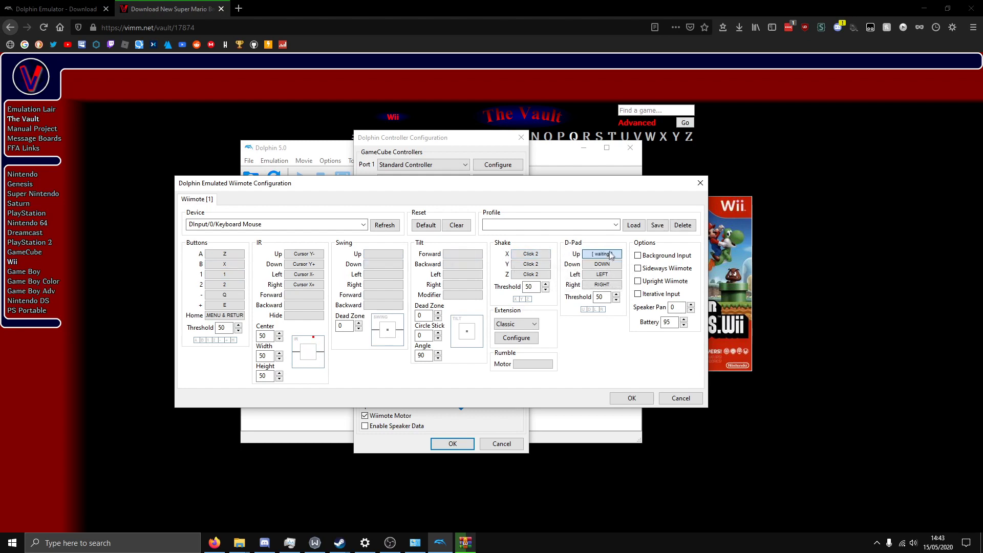
key("w")
left_click(602, 264)
key("s")
left_click(601, 275)
key("a")
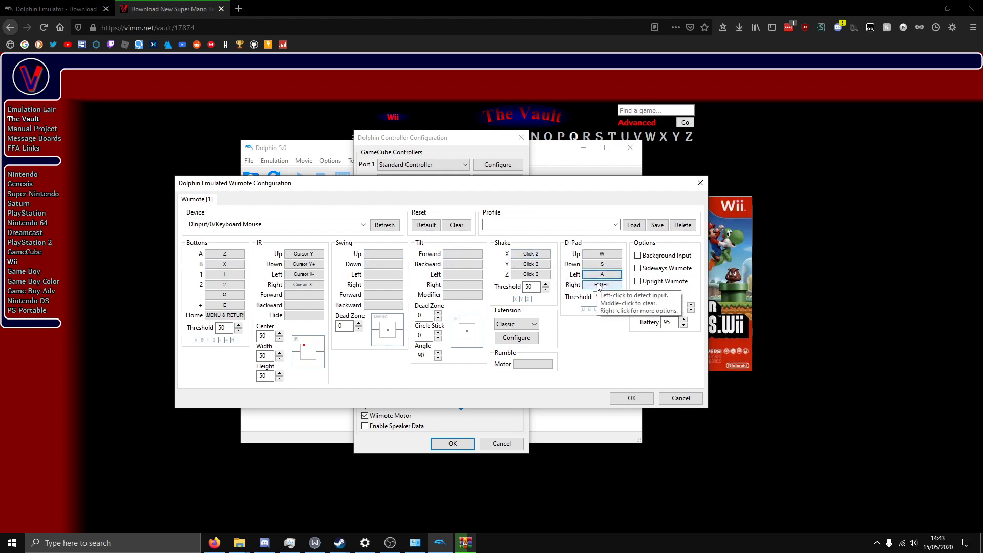
left_click(600, 287)
key("d")
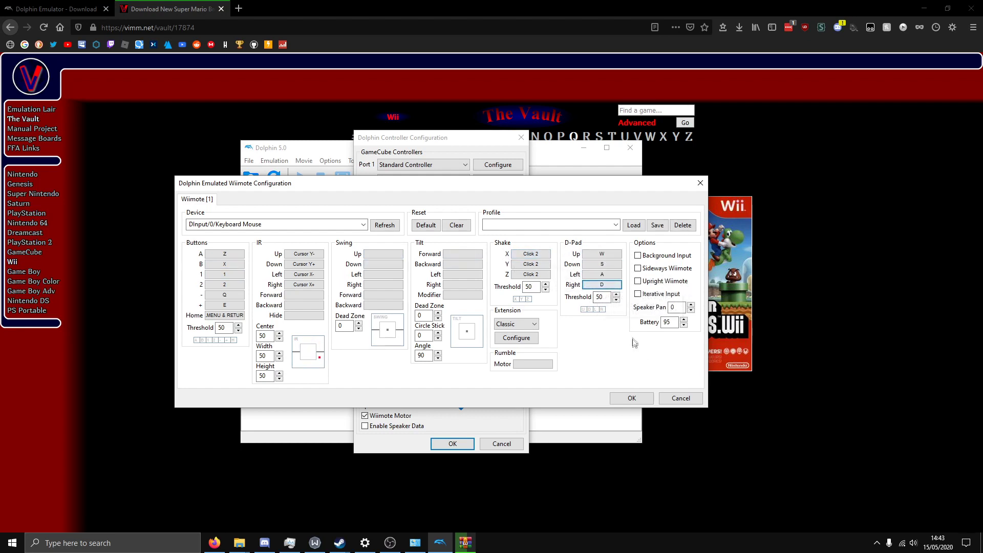
left_click(632, 400)
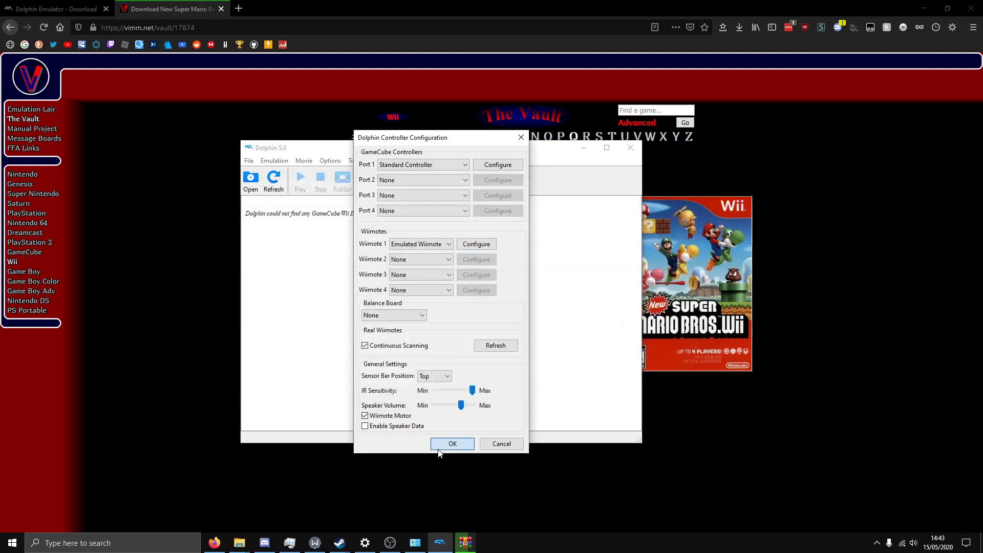
left_click(454, 442)
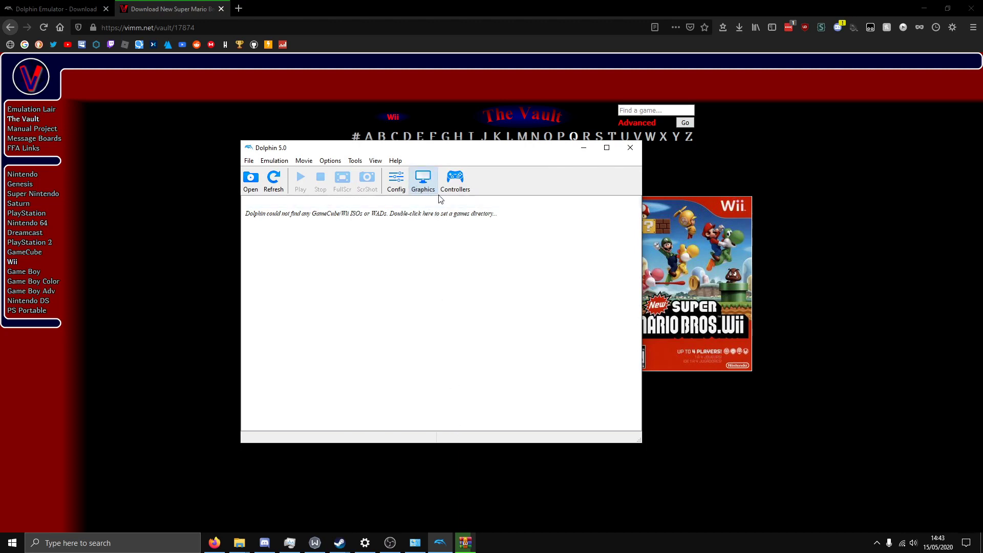
Set the internal resolution to 2.5x Native (1600x1320) in the graphics enhancements and close the graphics configuration
double_click(411, 214)
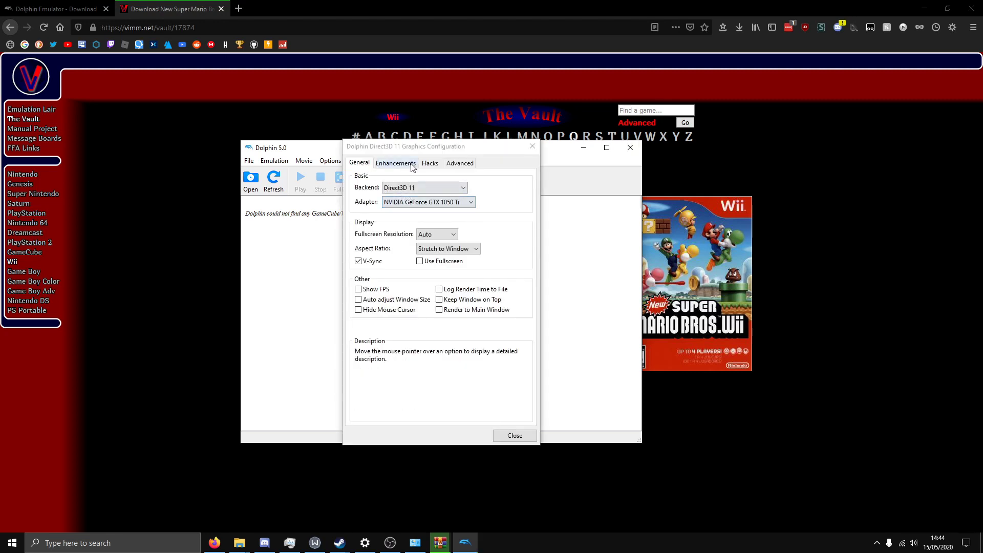
left_click(412, 166)
mouse_move(454, 192)
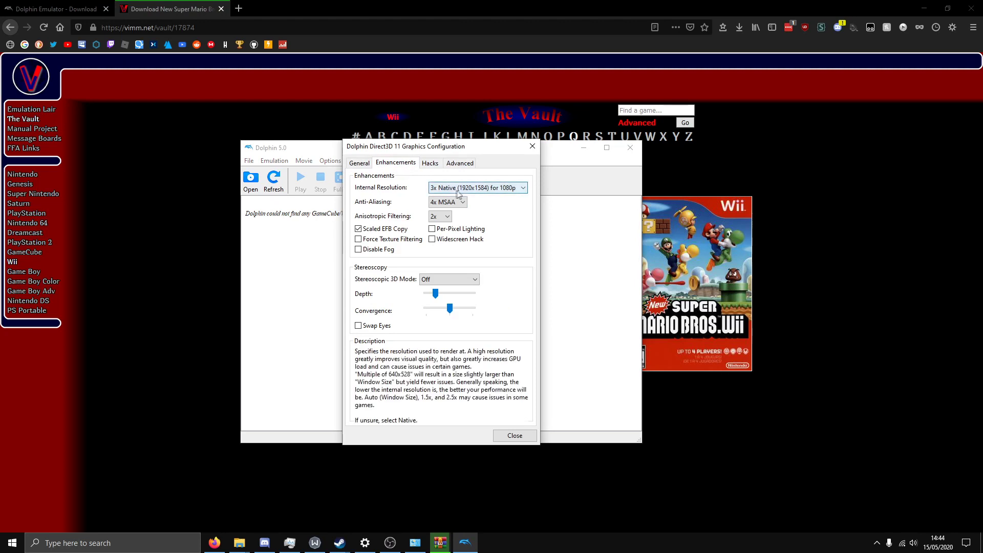
left_click(503, 192)
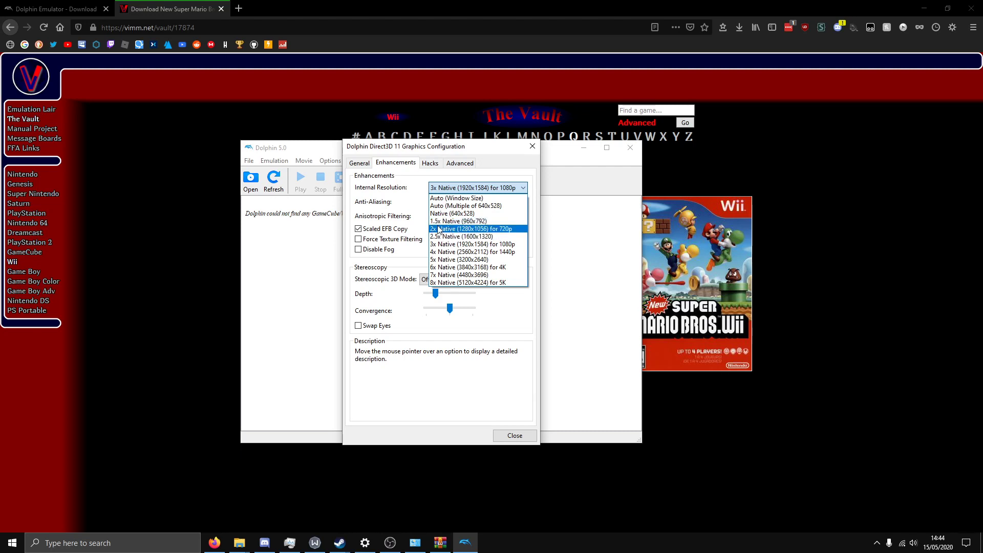
left_click(474, 238)
left_click(479, 188)
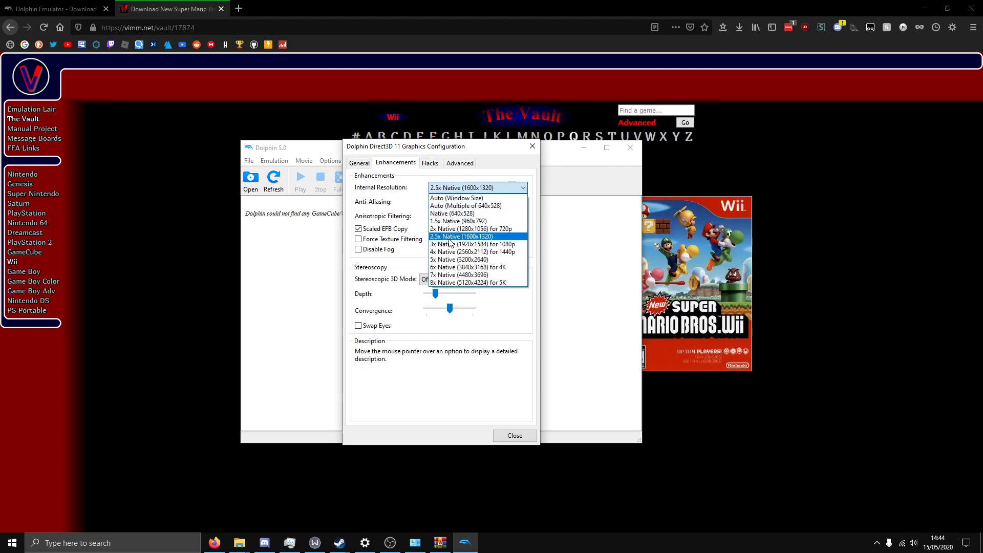
left_click(451, 238)
left_click(505, 435)
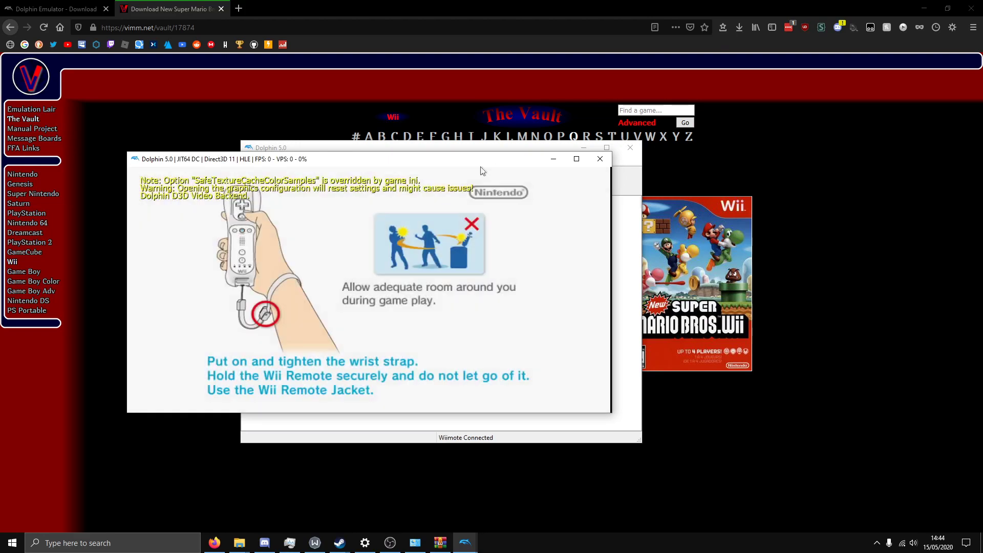
Maximize the running game window and continue past the wrist strap notice and the title screen using Wiimote button 2
left_click(569, 162)
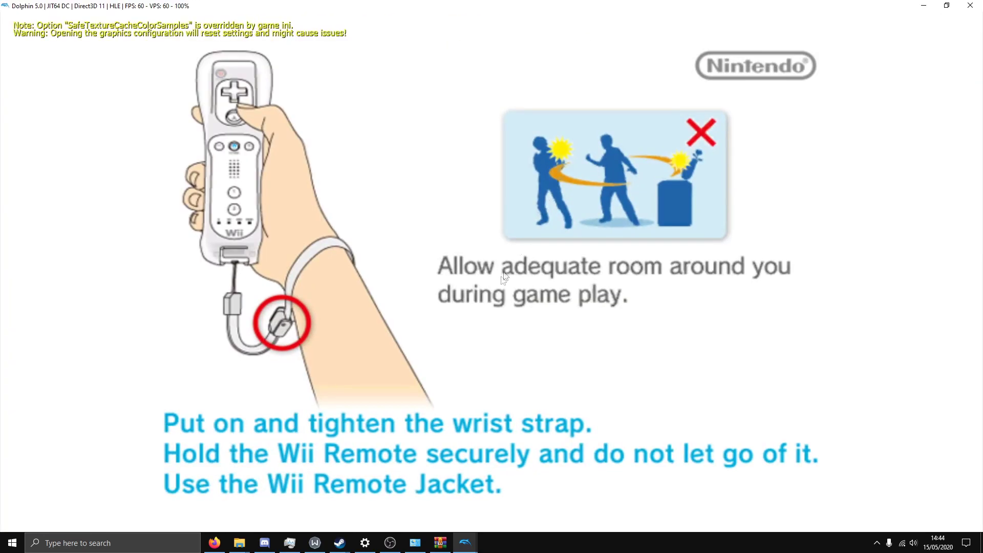
left_click(482, 295)
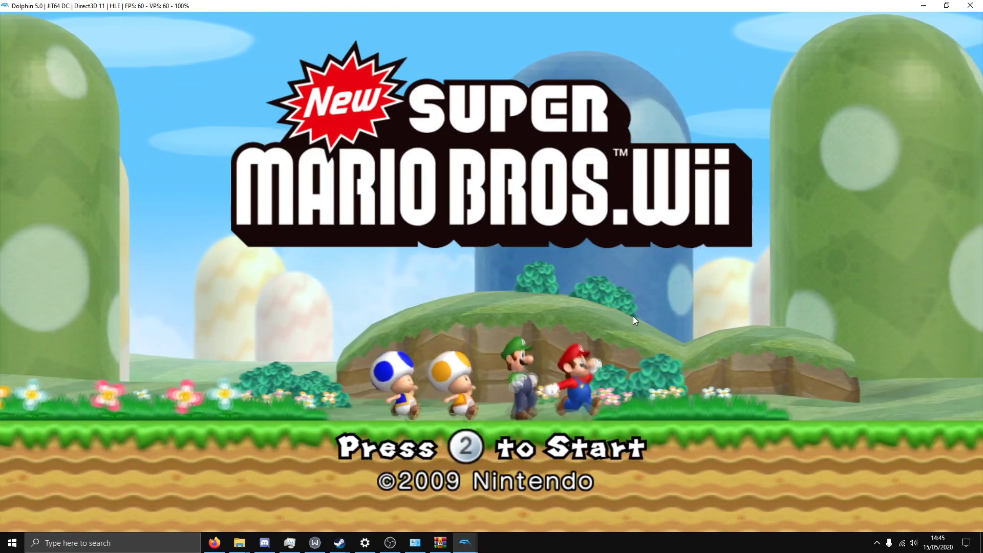
key("2")
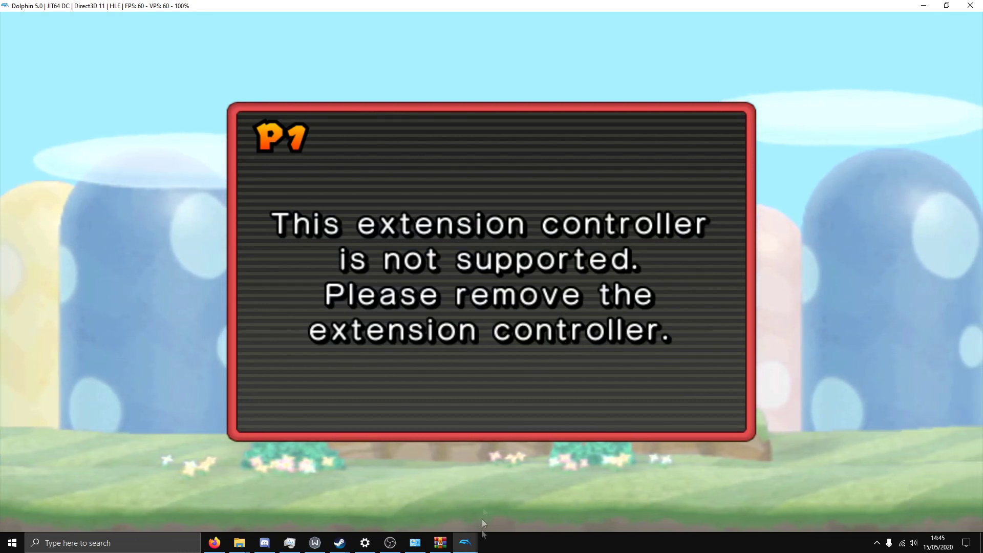
Return to Dolphin's main window, set the emulated Wiimote 1 extension to None, and save the controller configuration
mouse_move(465, 543)
left_click(410, 497)
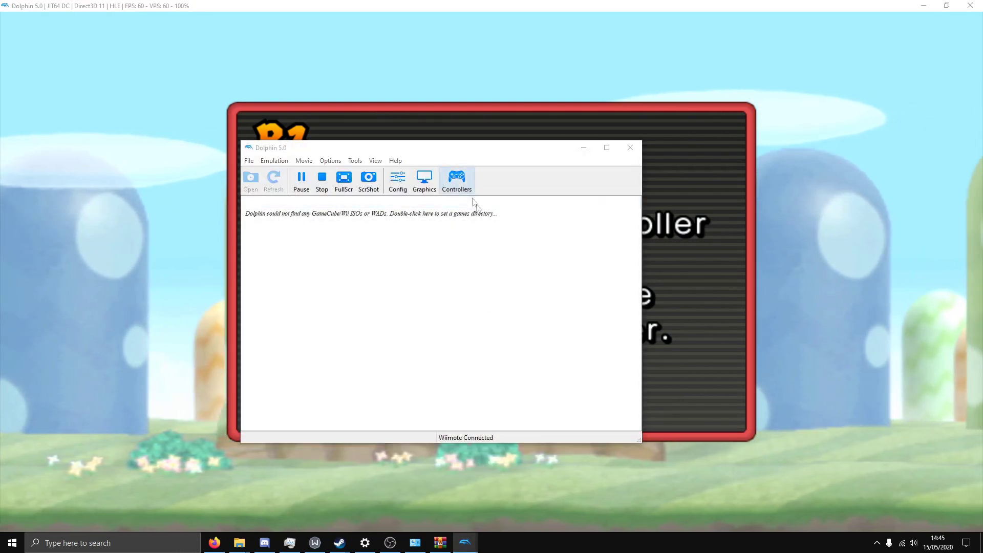
left_click(457, 181)
left_click(486, 245)
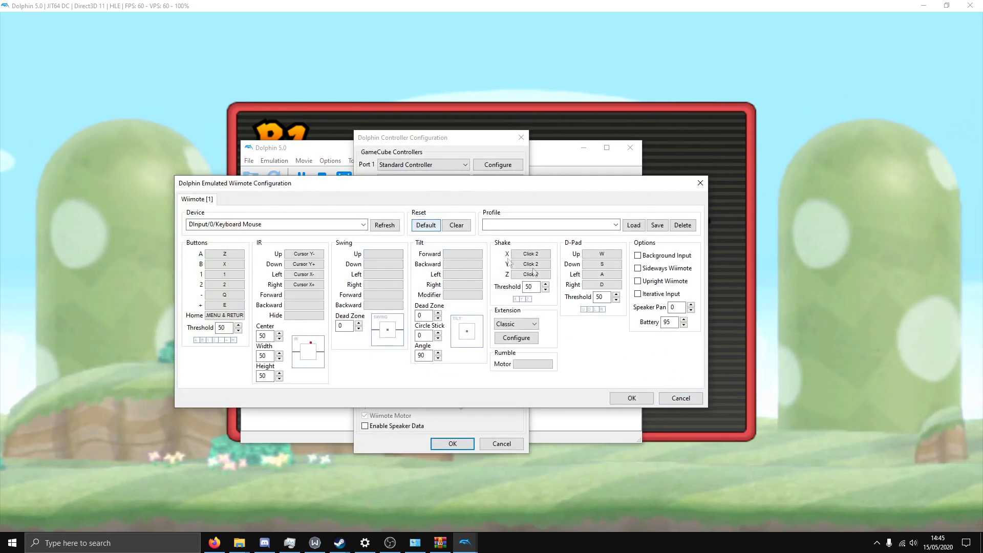
left_click(516, 324)
left_click(513, 336)
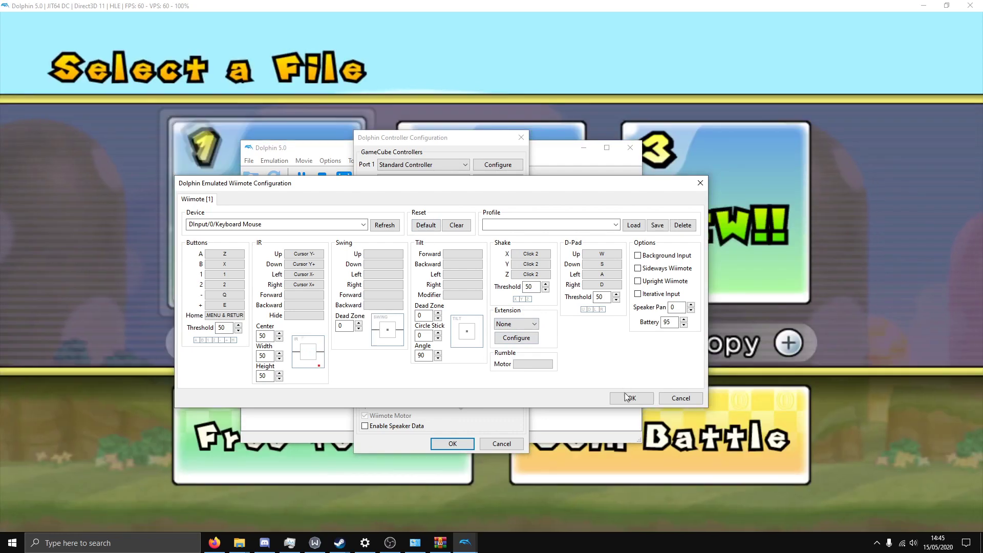
left_click(631, 398)
left_click(451, 444)
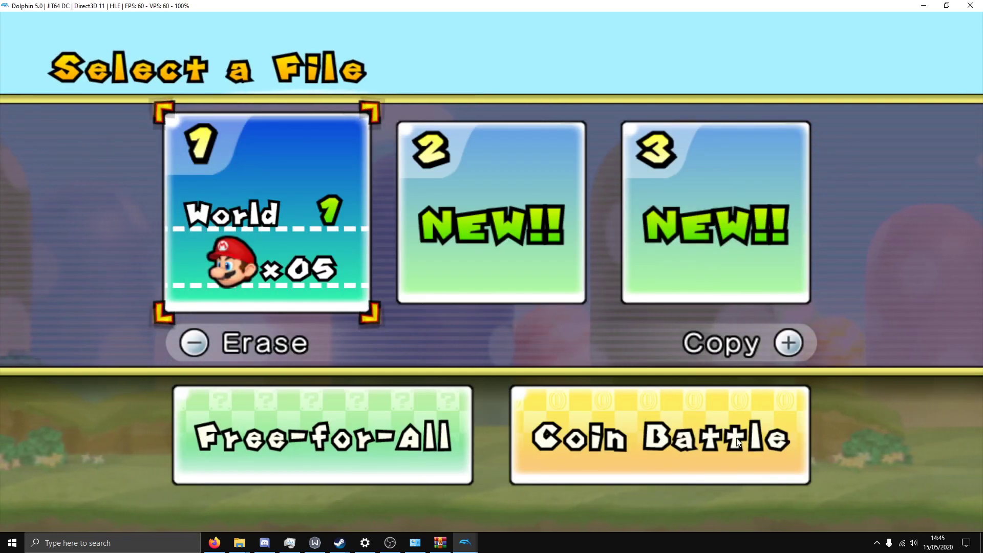